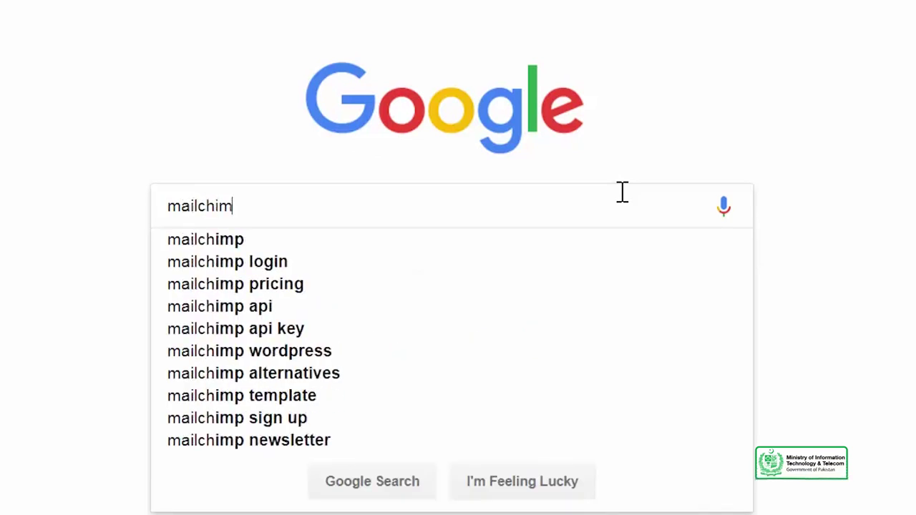
Search Google for mailchimp and open the Mailchimp result in a new tab.
text(p)
key(Return)
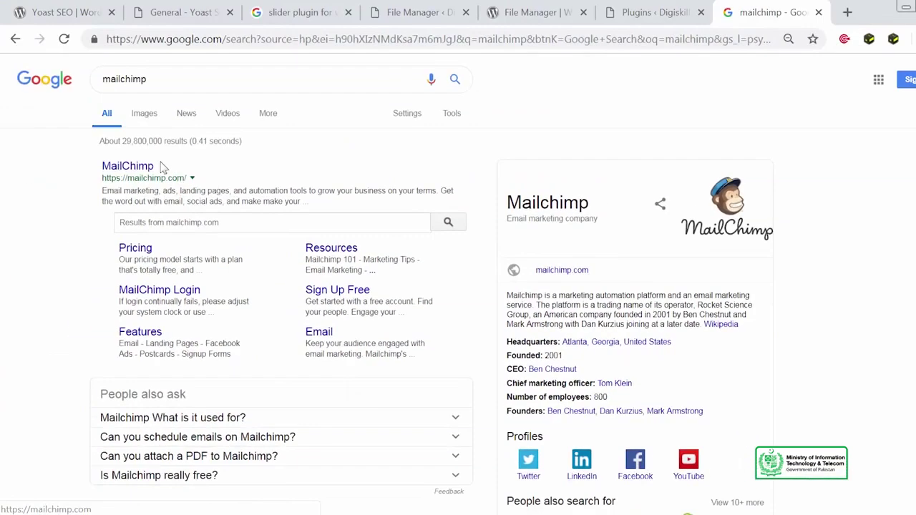
right_click(152, 167)
right_click(148, 167)
click(212, 176)
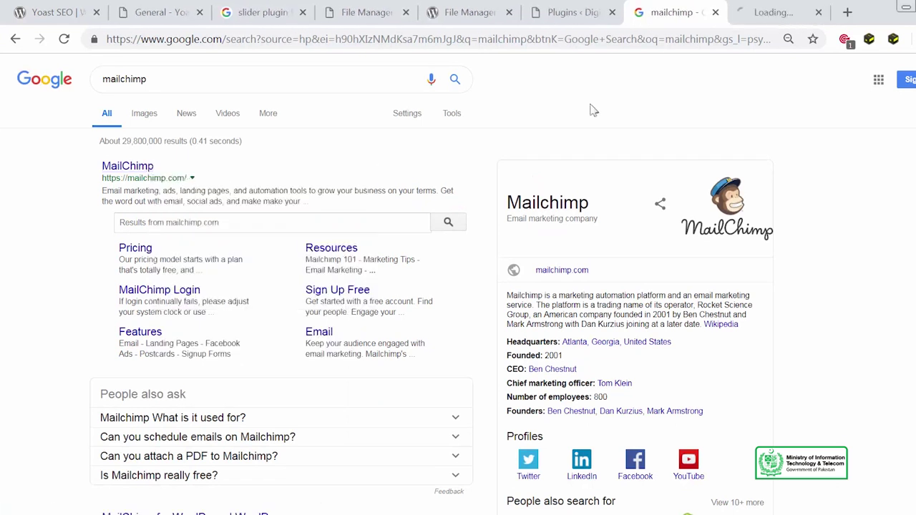
Browse the Mailchimp homepage, dismiss its cookie notice, and return to the search results.
click(744, 14)
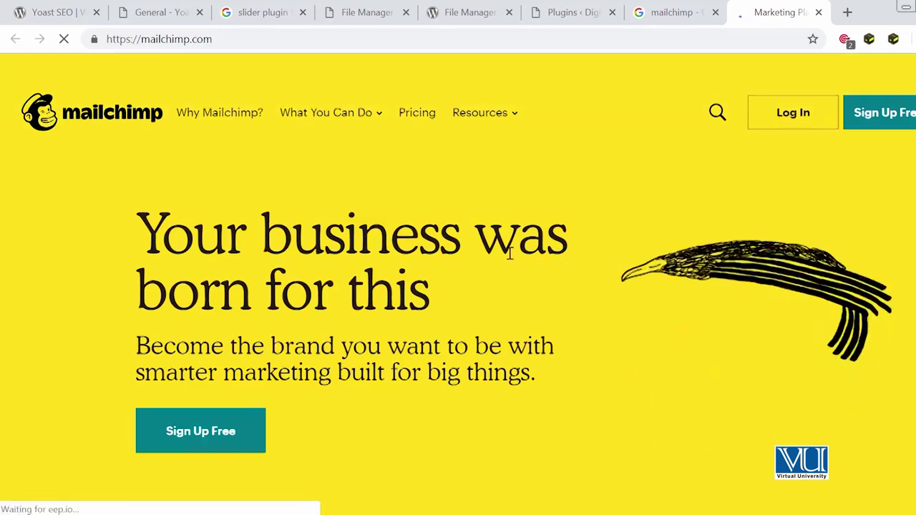
scroll(509, 258, down, 4)
scroll(510, 259, down, 4)
scroll(509, 259, up, 2)
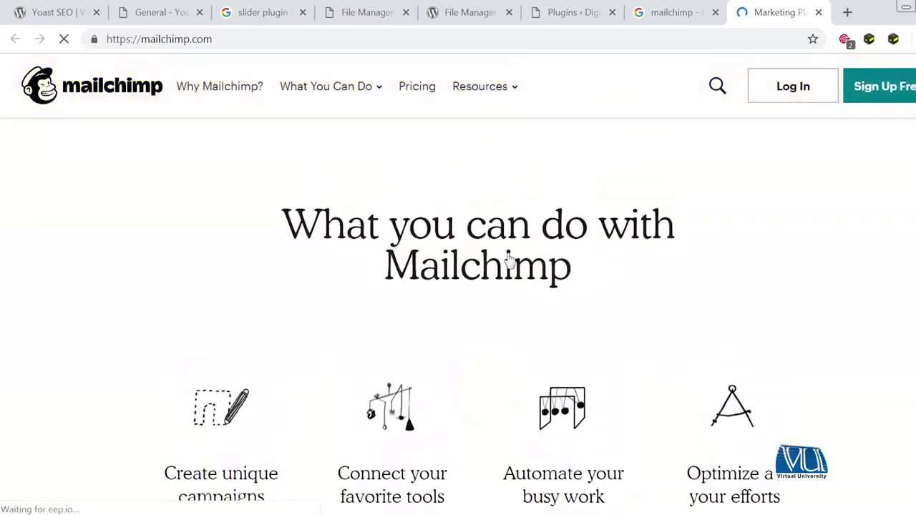
scroll(509, 253, down, 2)
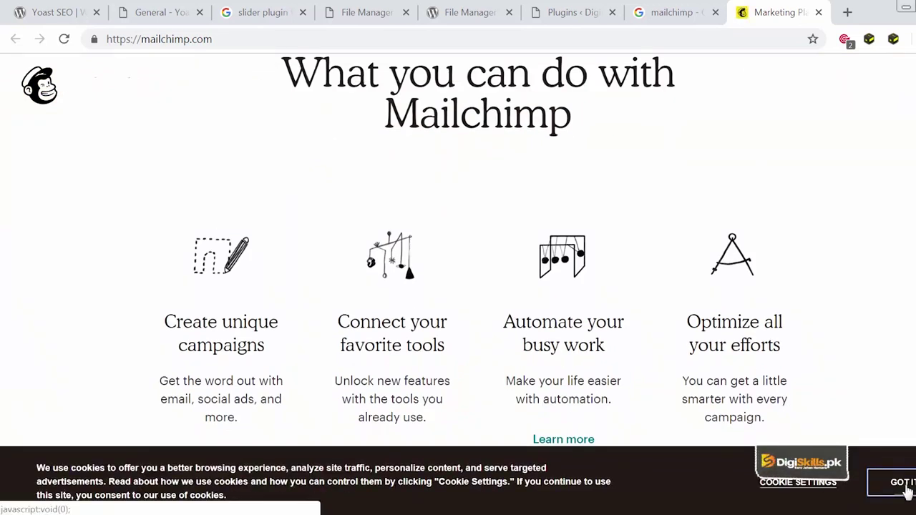
click(904, 485)
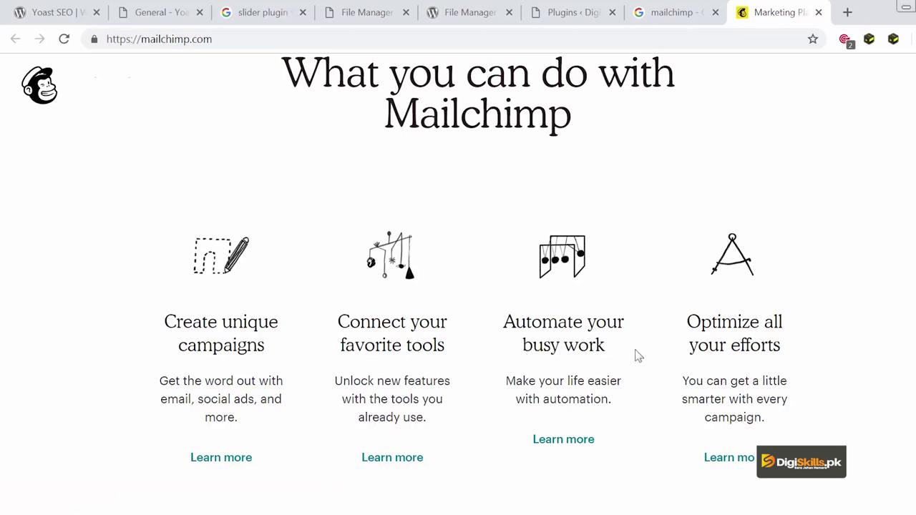
click(678, 13)
drag(275, 57, 18, 54)
click(174, 90)
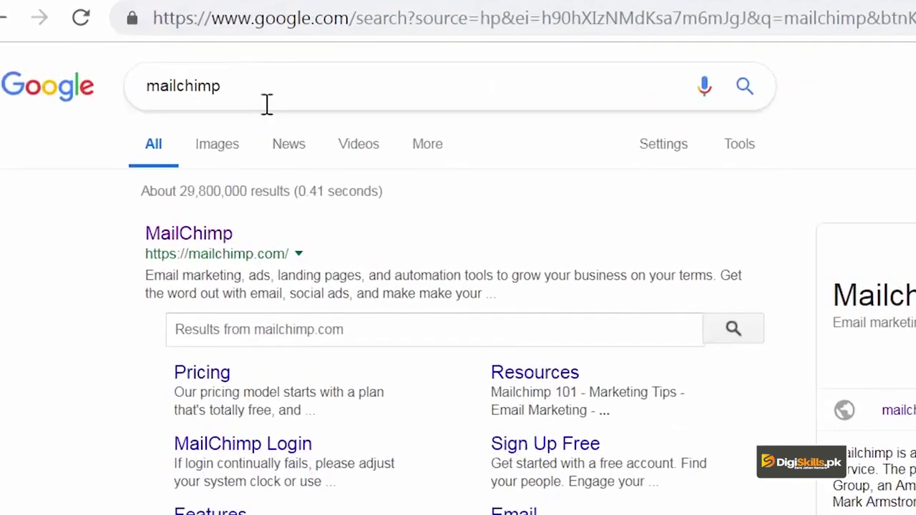
Search Google for sendinblue and open the SendinBlue result in a new tab.
double_click(279, 95)
text(sendinbl)
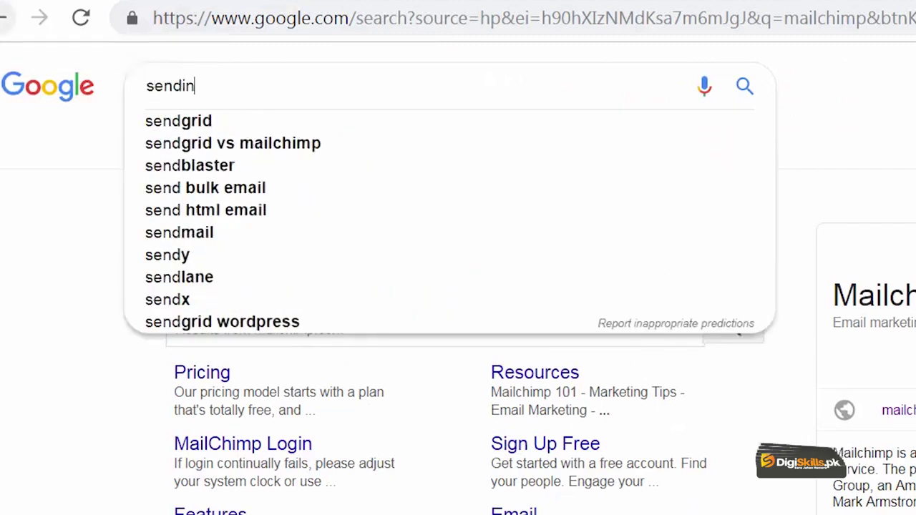
text(ue)
key(Return)
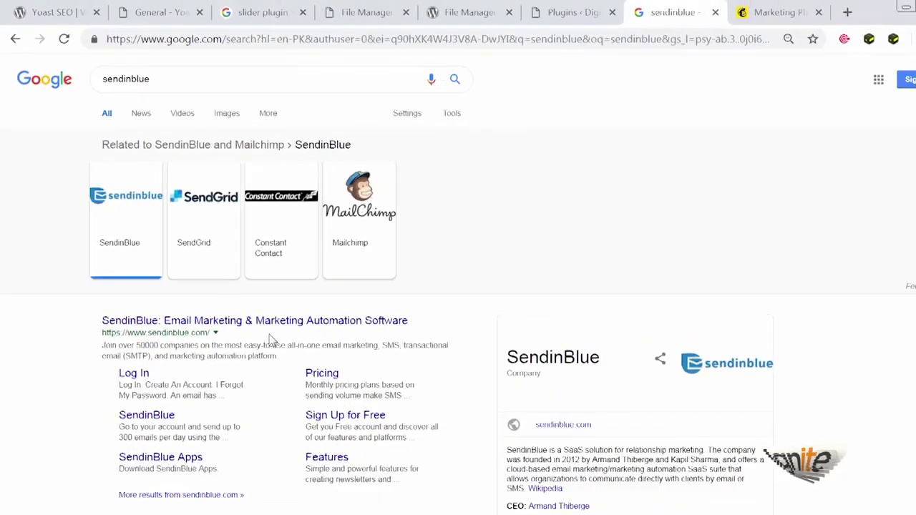
right_click(280, 331)
click(336, 333)
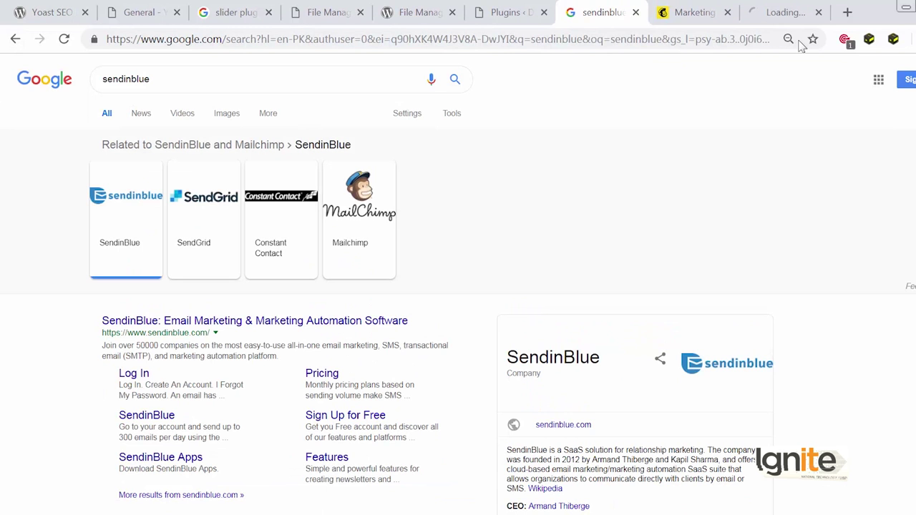
Close the Mailchimp tab, look over the SendinBlue site, then go back to WordPress Plugins.
click(727, 12)
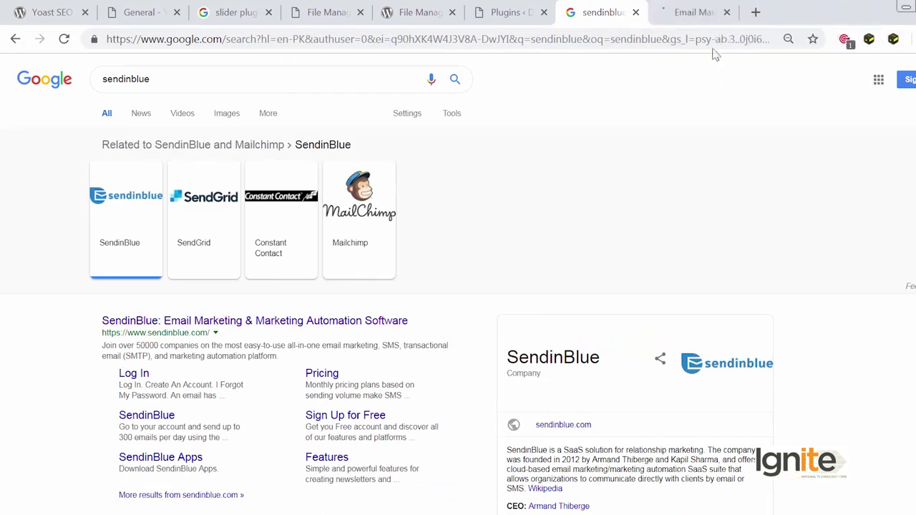
click(695, 12)
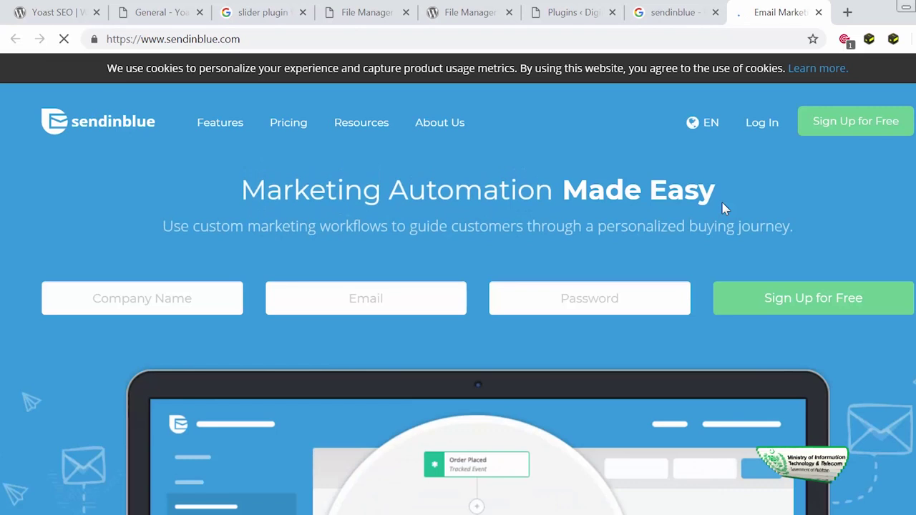
scroll(491, 358, down, 5)
scroll(490, 352, up, 5)
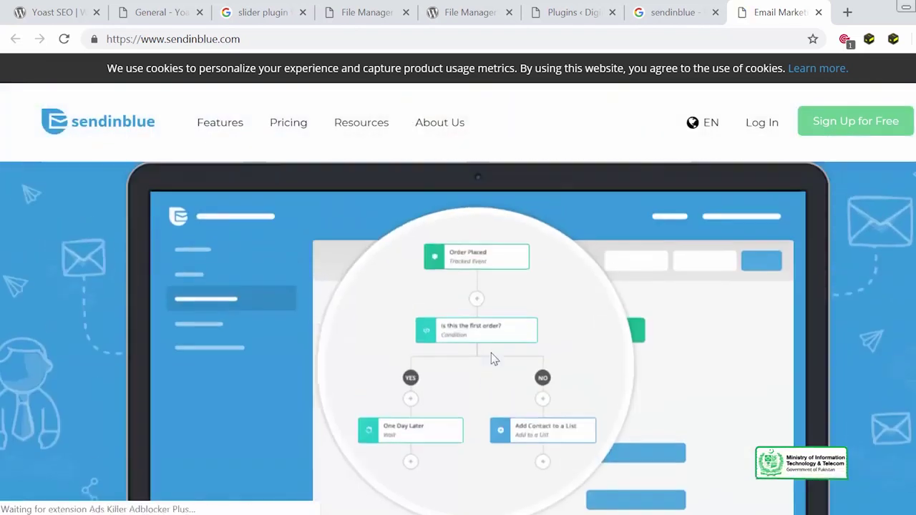
scroll(491, 345, down, 3)
click(685, 19)
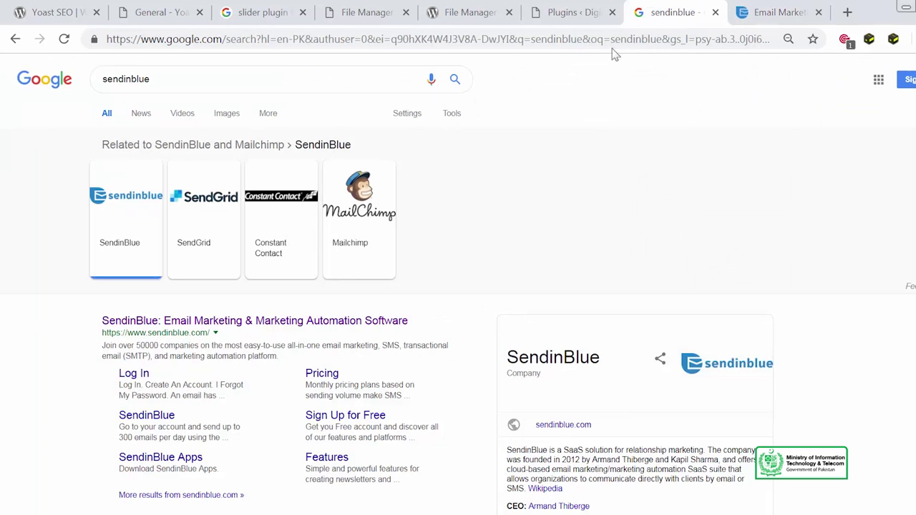
click(576, 13)
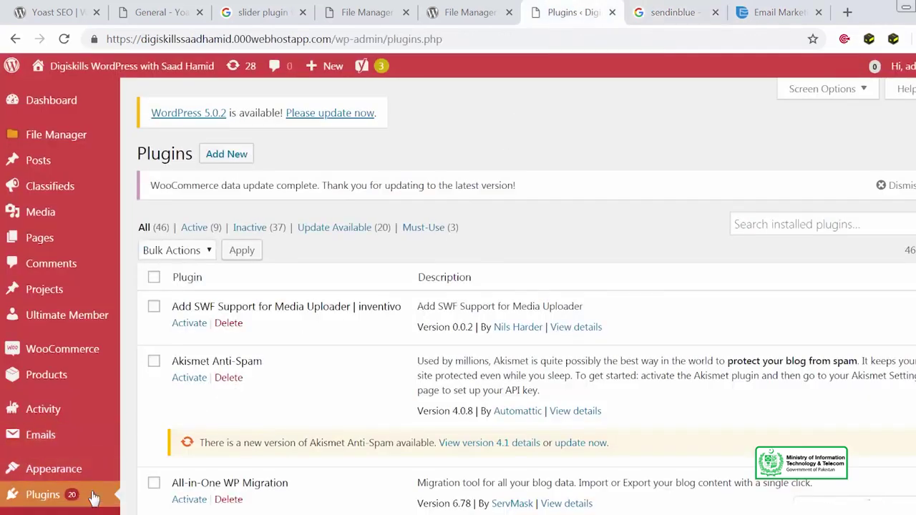
Search Add Plugins for mailchimp and try installing MailChimp for WordPress, which fails with 'Could not copy file'.
click(236, 155)
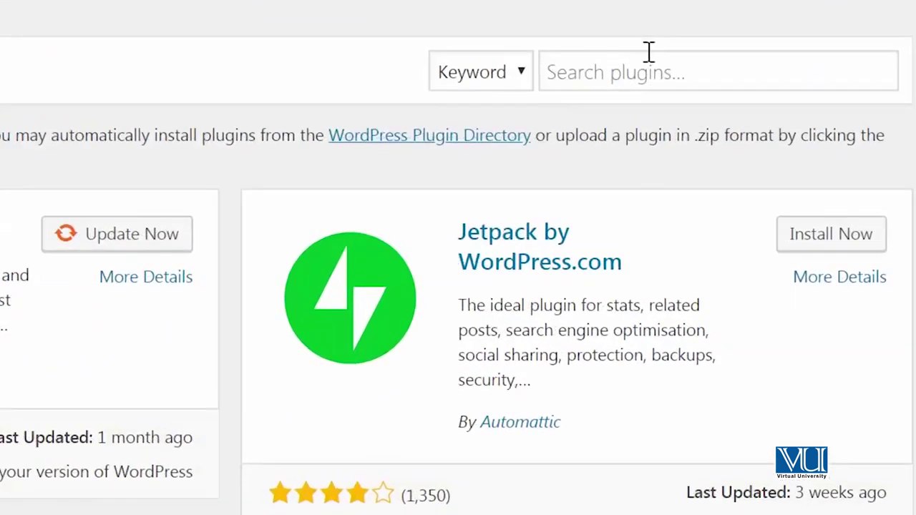
click(760, 198)
text(mailchimp)
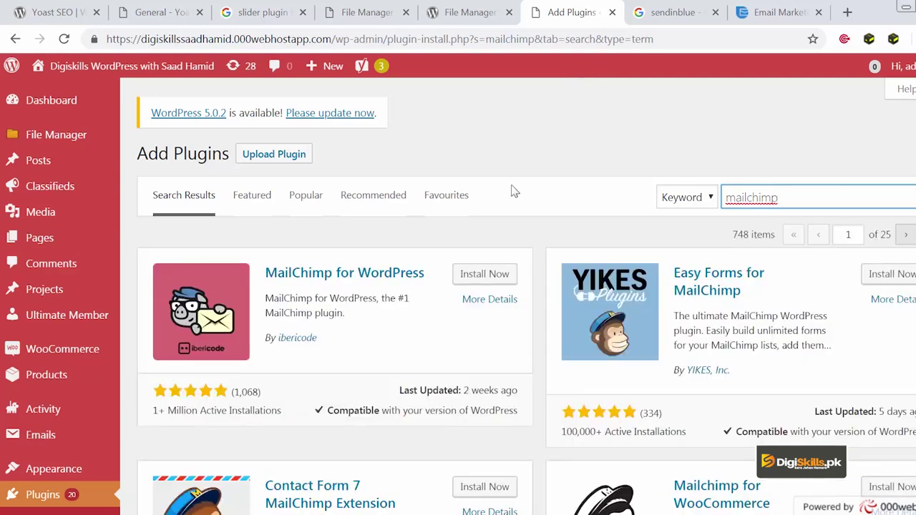
scroll(512, 190, down, 3)
scroll(512, 189, up, 1)
scroll(510, 190, down, 4)
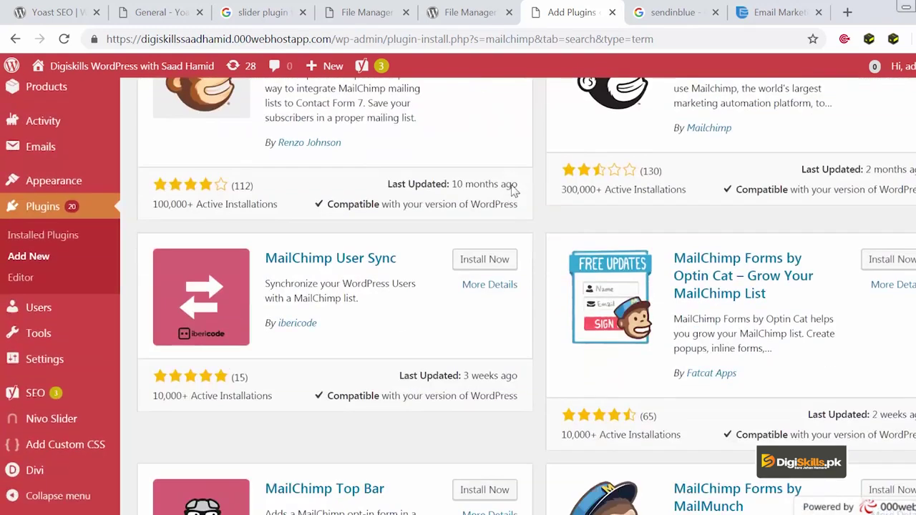
scroll(510, 187, up, 2)
scroll(511, 184, down, 12)
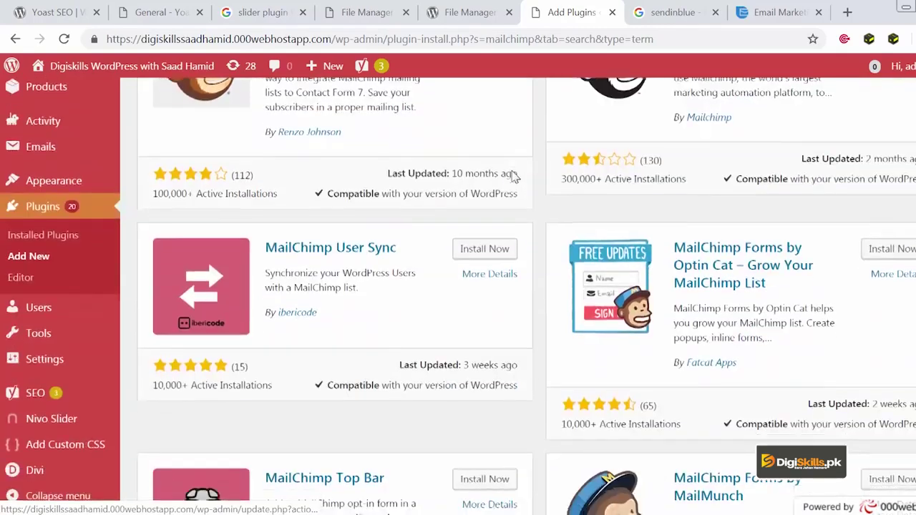
scroll(513, 177, up, 14)
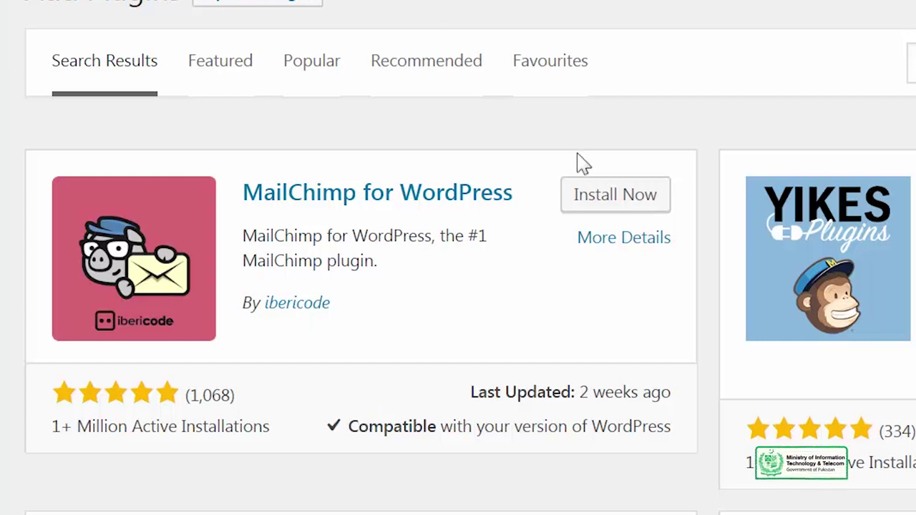
click(581, 200)
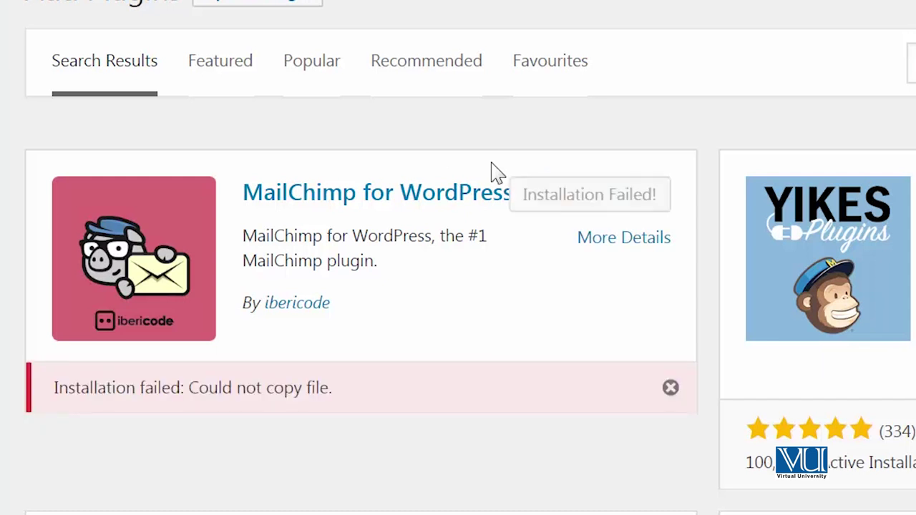
scroll(498, 172, down, 2)
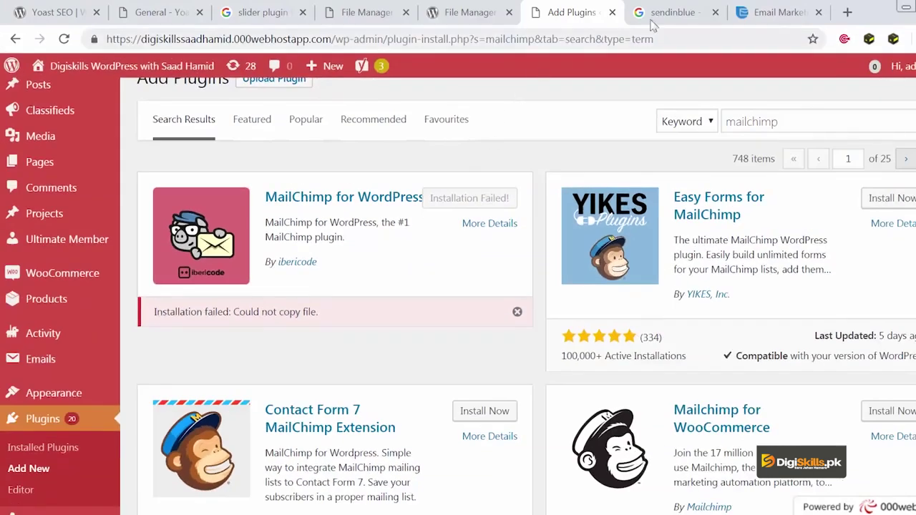
Search Google for 'mailchimp plugin' to get the WordPress.org plugin zip, then return to Add Plugins.
click(651, 21)
click(295, 76)
double_click(294, 76)
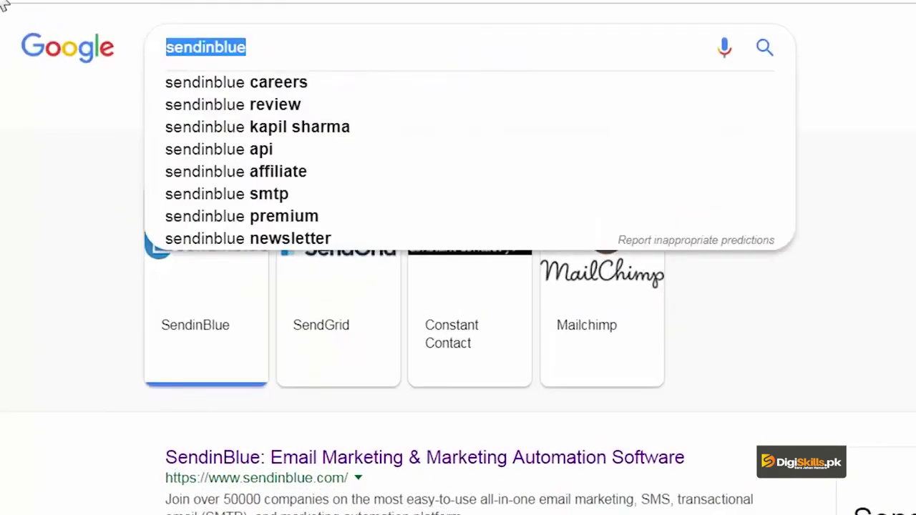
key(BackSpace)
text(mailchimp)
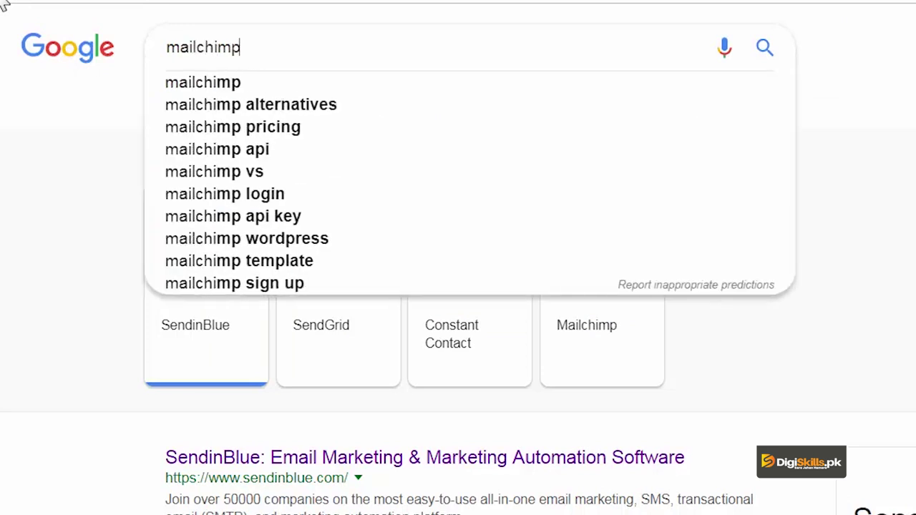
key(Return)
text(plugin)
key(Return)
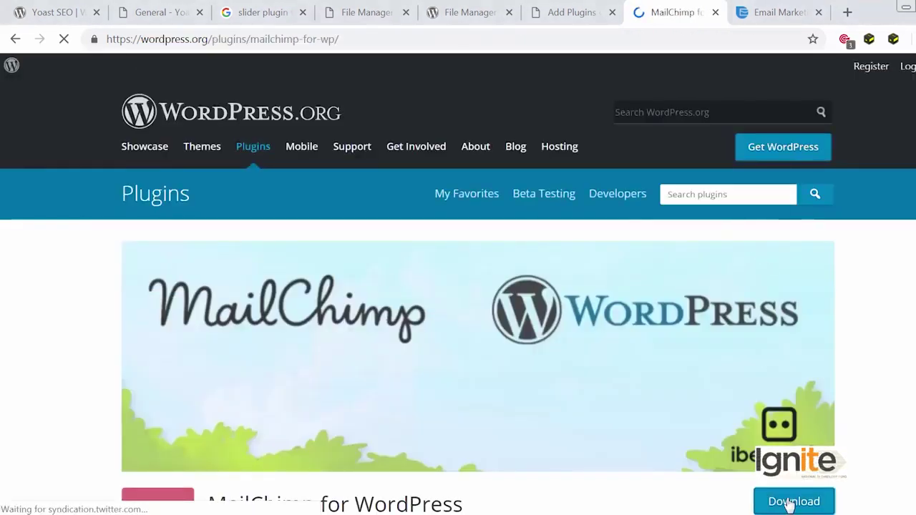
scroll(616, 332, down, 4)
scroll(616, 331, up, 3)
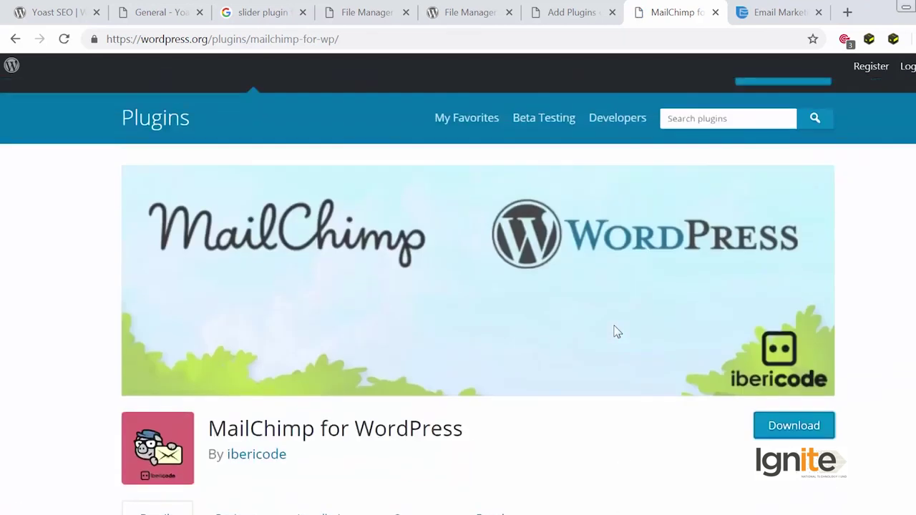
scroll(616, 331, down, 3)
click(570, 12)
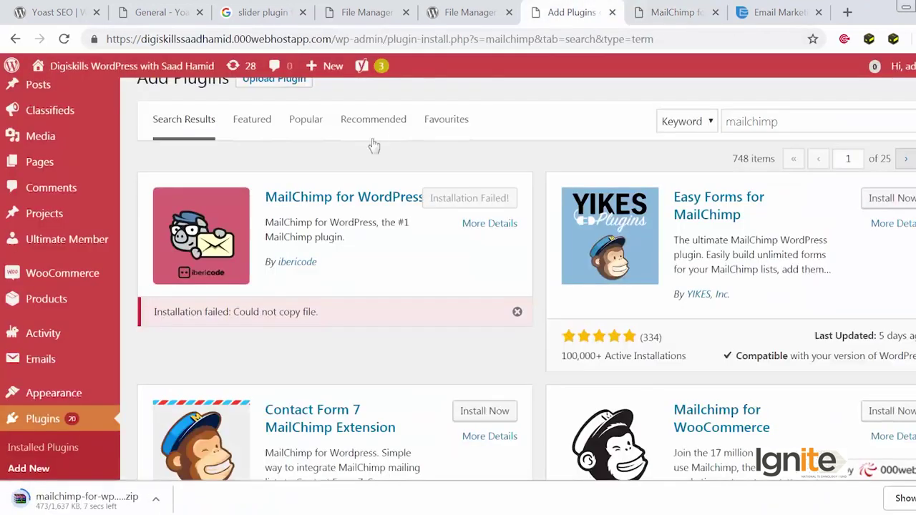
Upload mailchimp-for-wp.4.3.2.zip from Downloads and install it, which fails copying wpml-config.xml.
scroll(372, 143, up, 3)
click(271, 154)
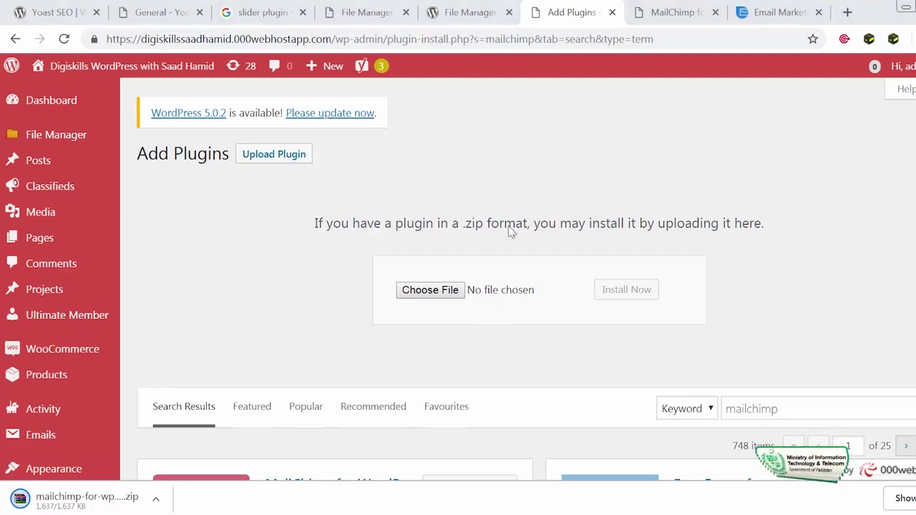
click(430, 289)
click(115, 128)
click(85, 113)
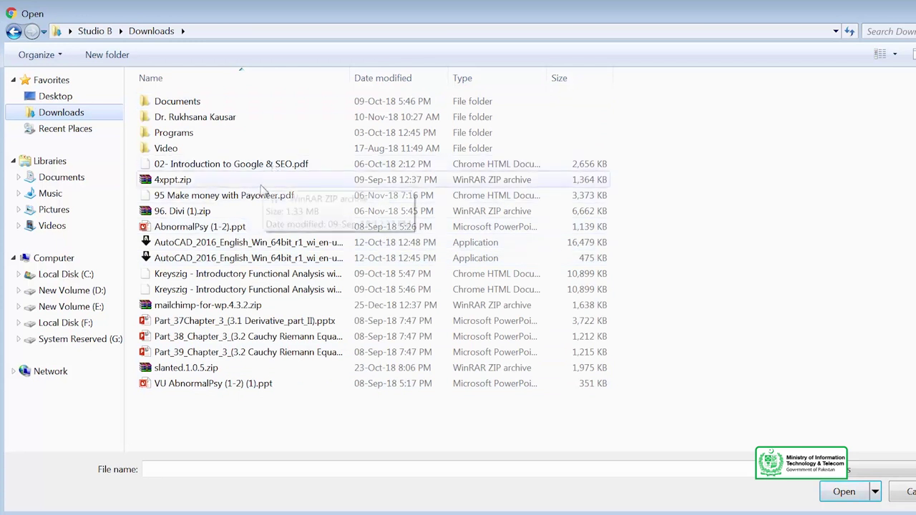
click(263, 310)
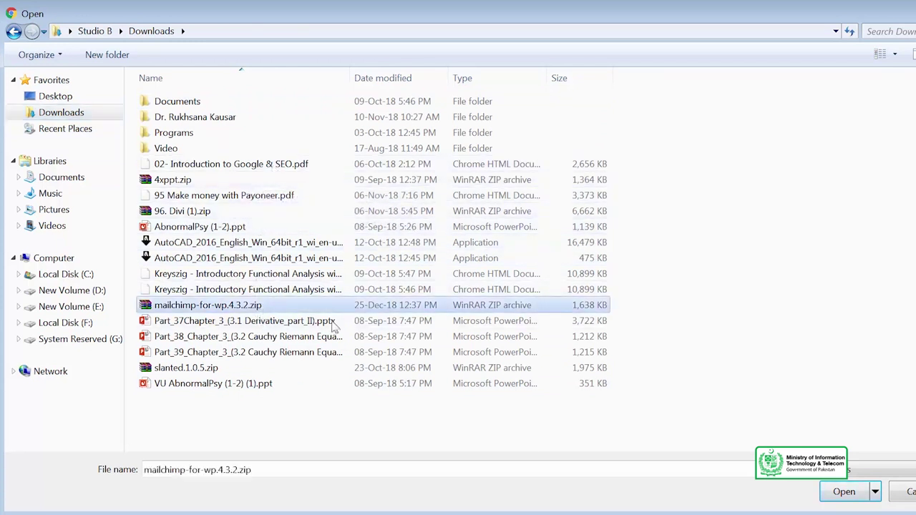
click(854, 498)
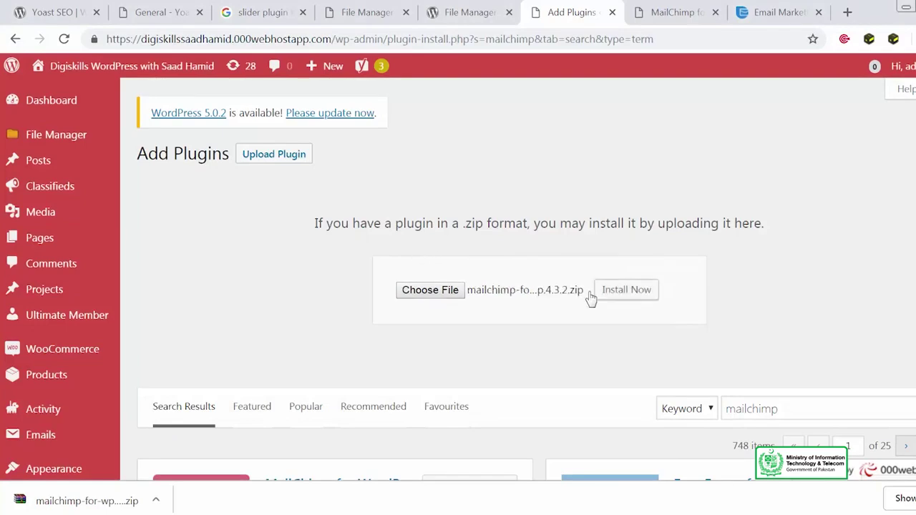
click(602, 297)
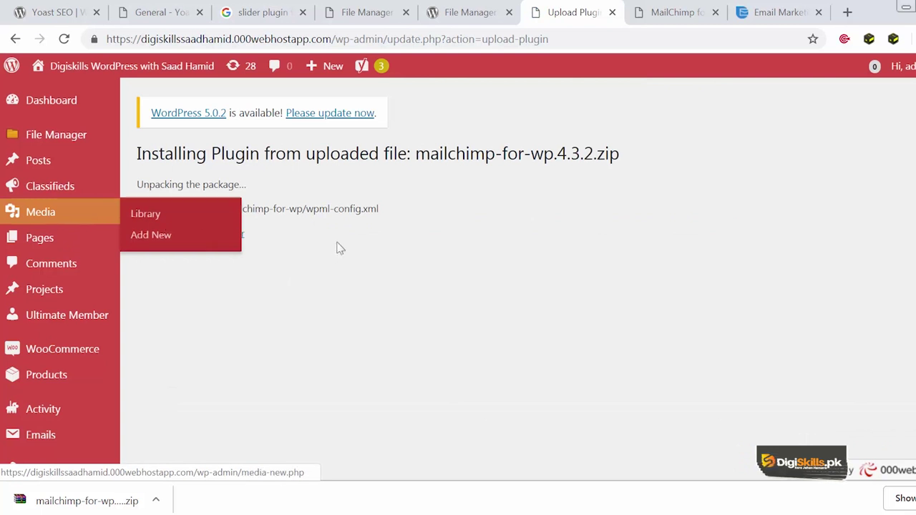
Search plugins for mailmunch, then install and activate MailMunch – Grow your Email List.
click(222, 236)
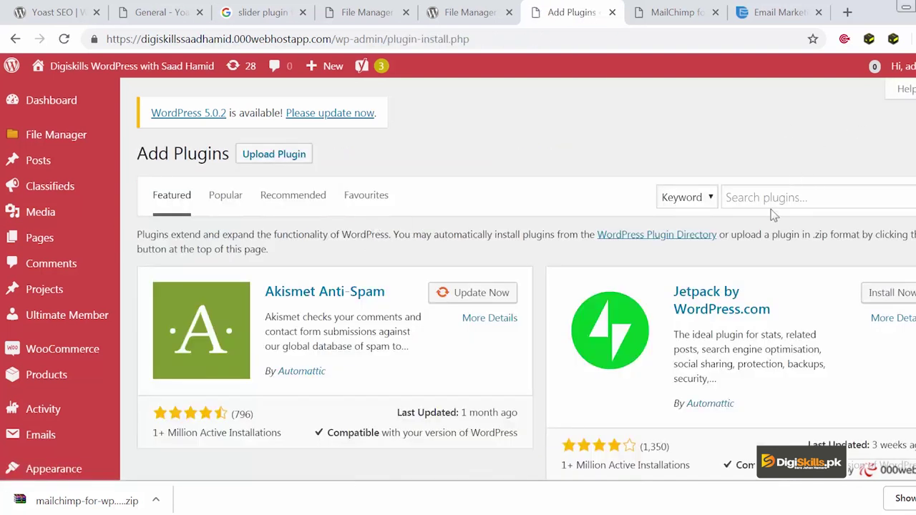
click(790, 195)
text(mailmunch)
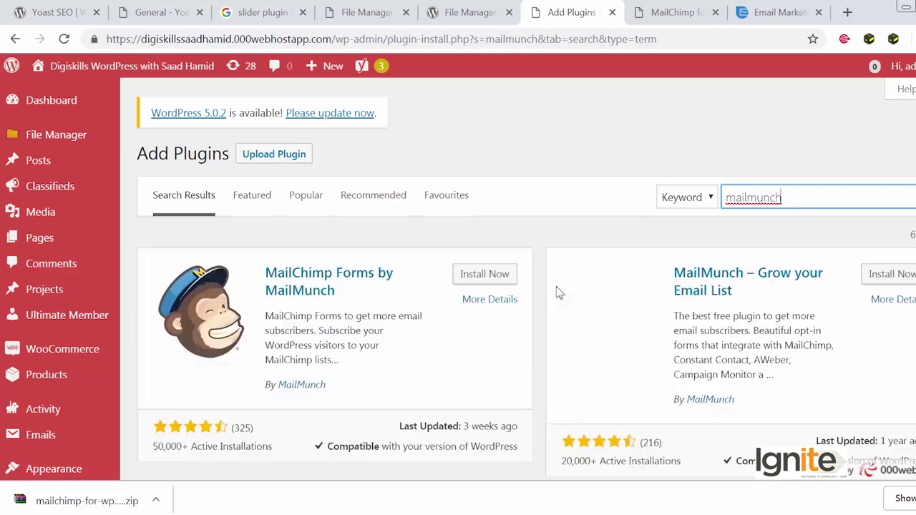
click(824, 276)
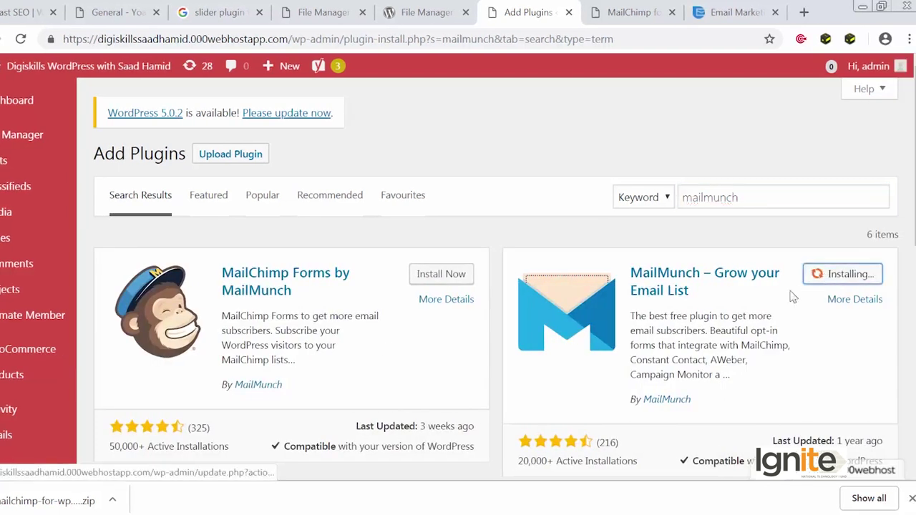
click(843, 278)
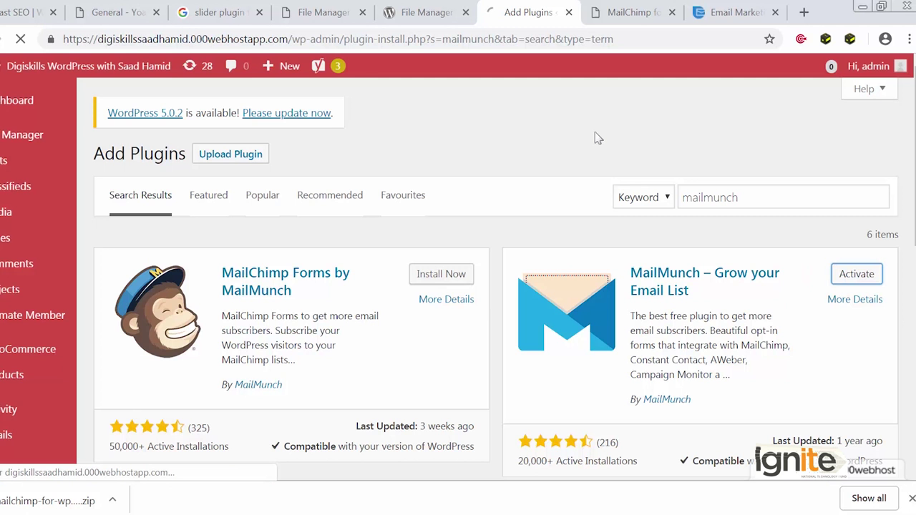